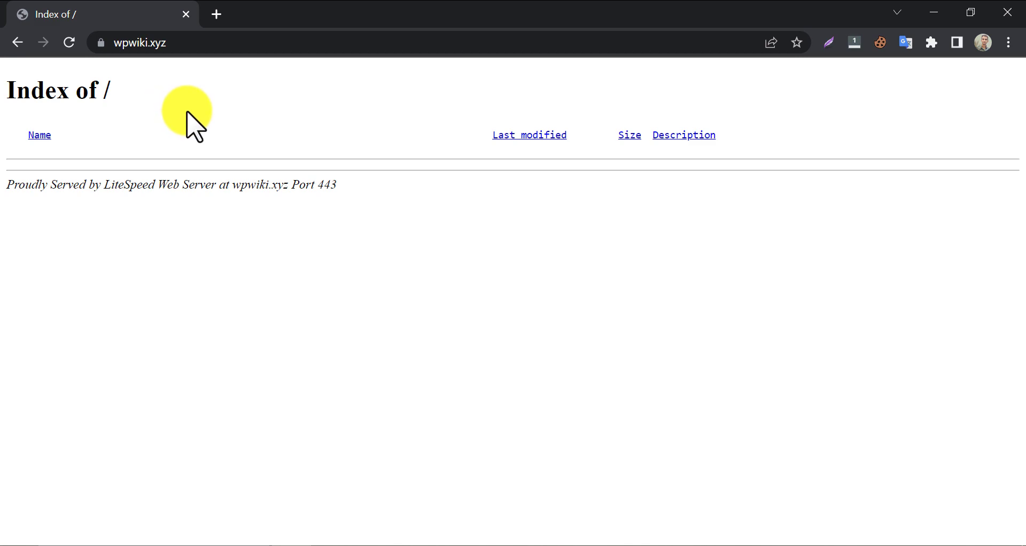
- Load wpwiki.xyz/cpanel in Chrome to reach the cPanel login redirect
left_click(224, 46)
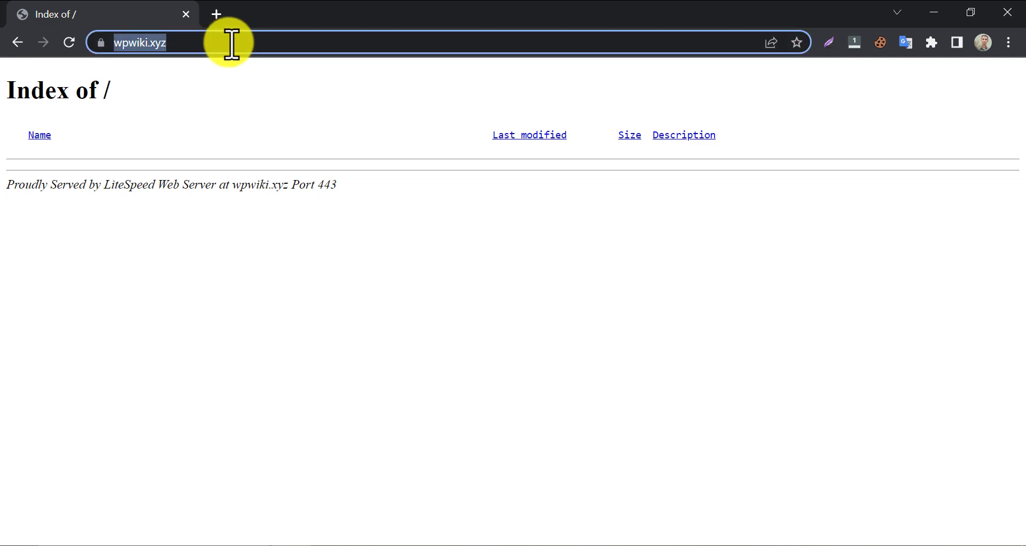
left_click(231, 43)
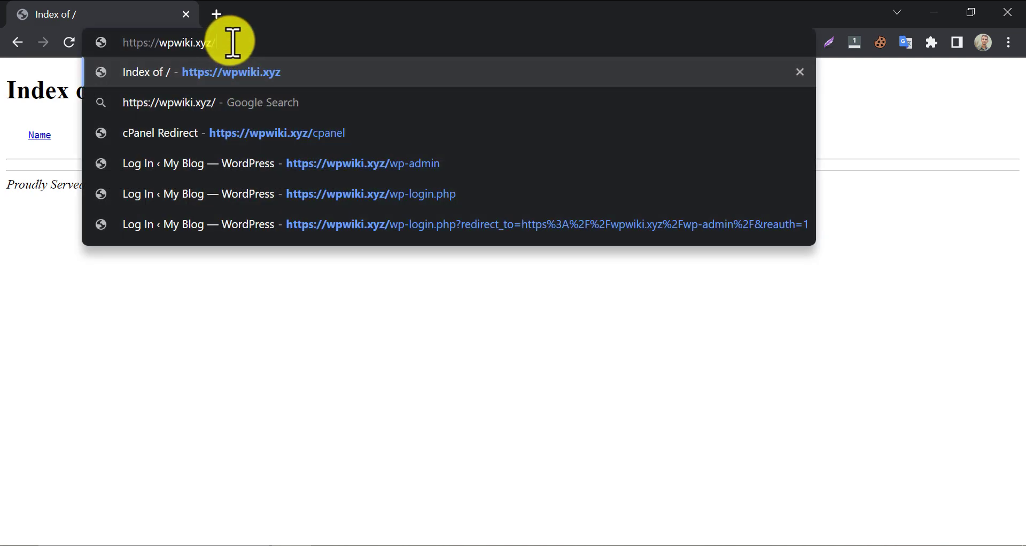
type("cpane")
key("Return")
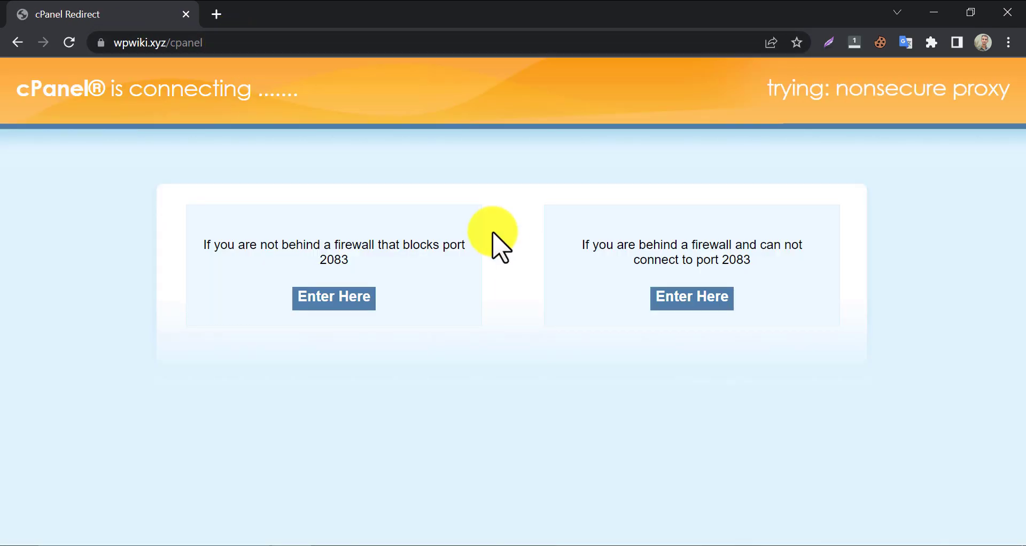
- Log in to cPanel with the saved credentials and scroll down to the Files tools
left_click(504, 401)
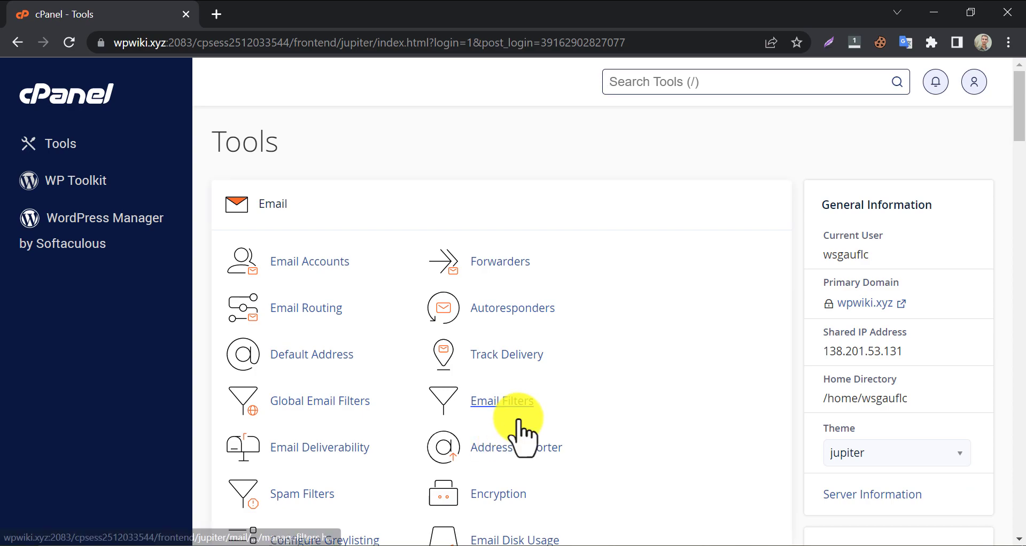
scroll(774, 369, "down", 5)
scroll(768, 354, "down", 3)
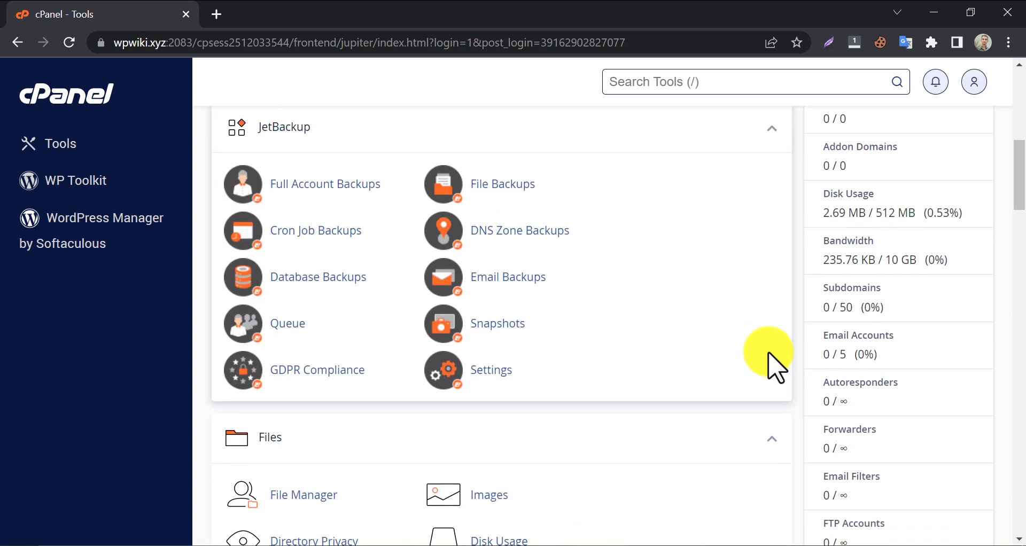
scroll(768, 368, "down", 4)
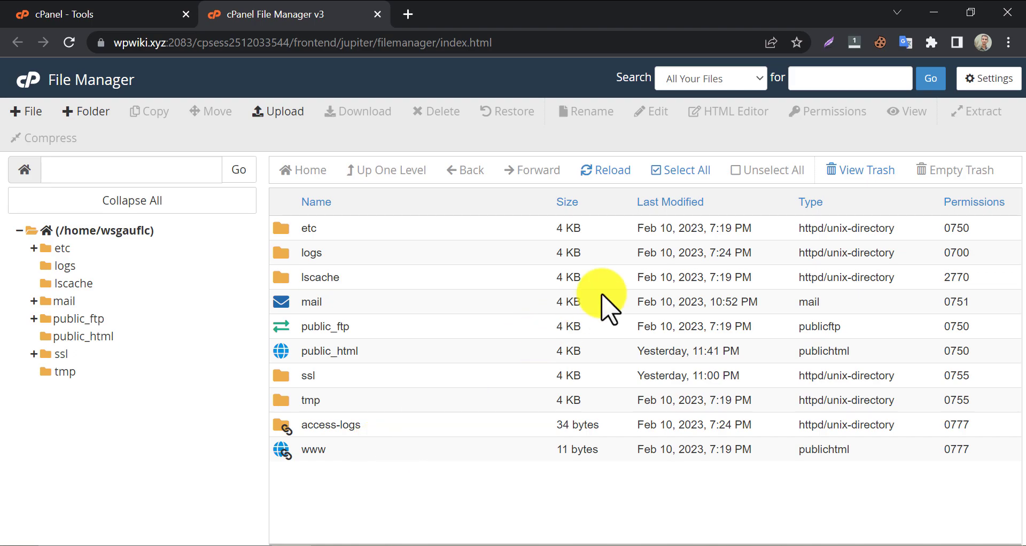
- Enable Show Hidden Files (dotfiles) in File Manager settings and browse the revealed dotfiles
left_click(974, 90)
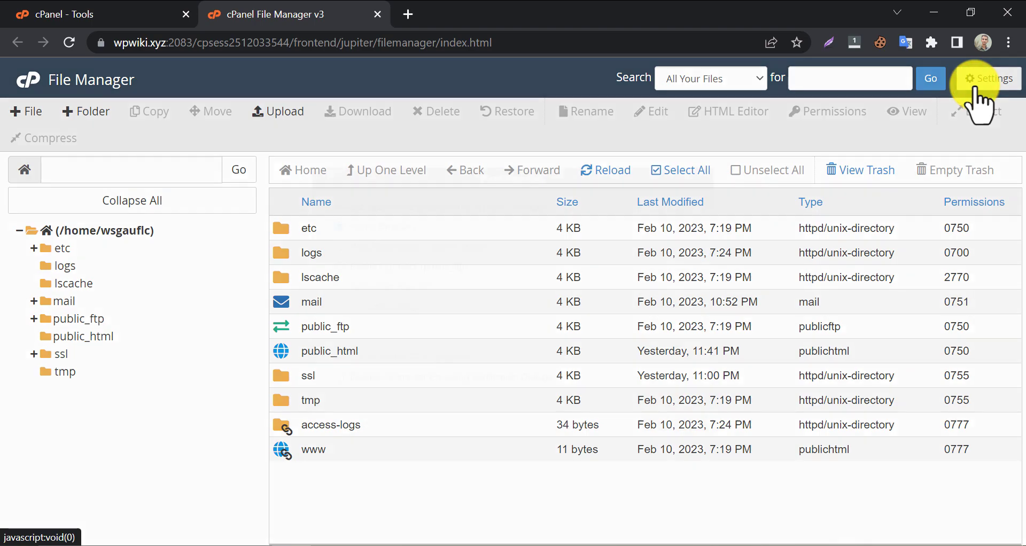
left_click(340, 357)
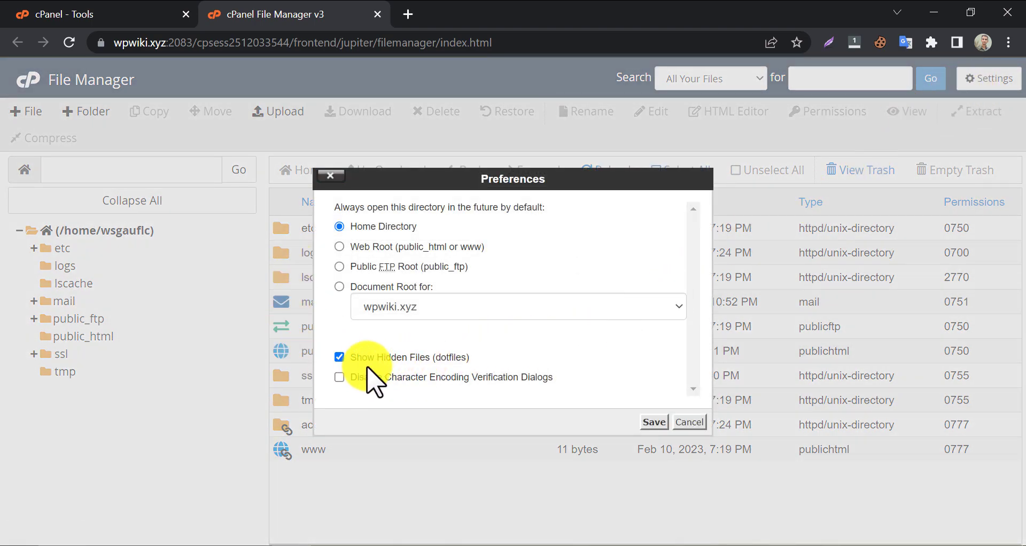
left_click(653, 422)
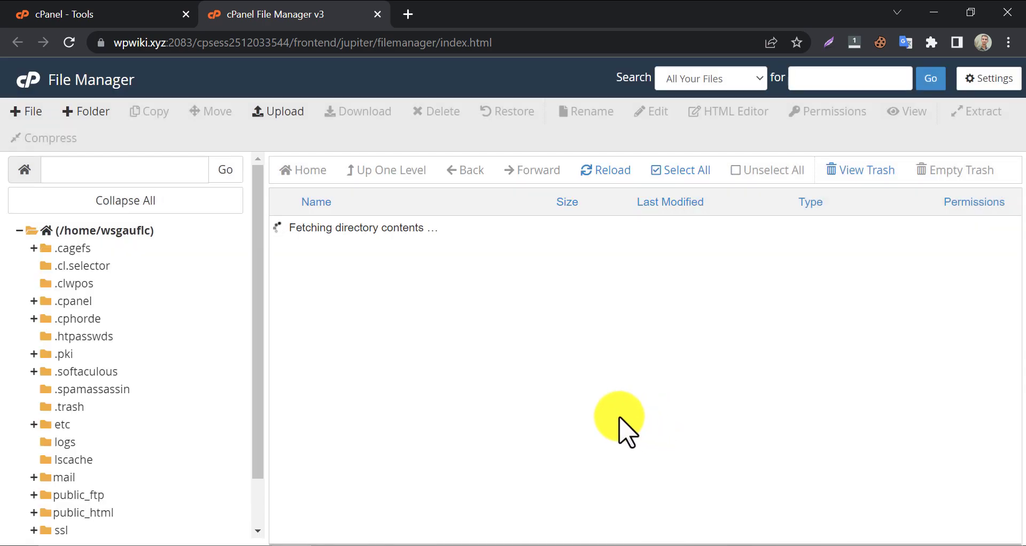
scroll(375, 322, "down", 4)
scroll(363, 331, "up", 5)
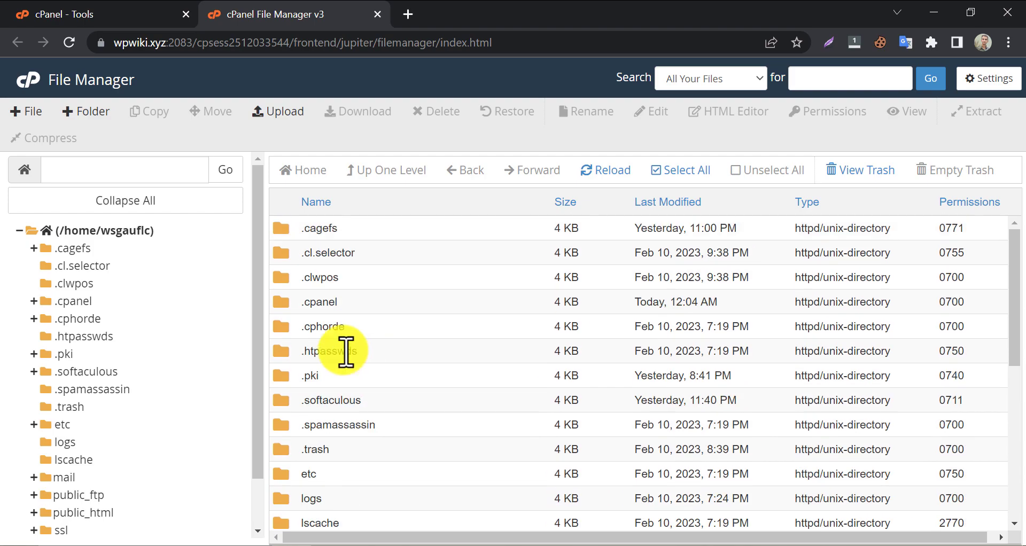
scroll(329, 383, "down", 6)
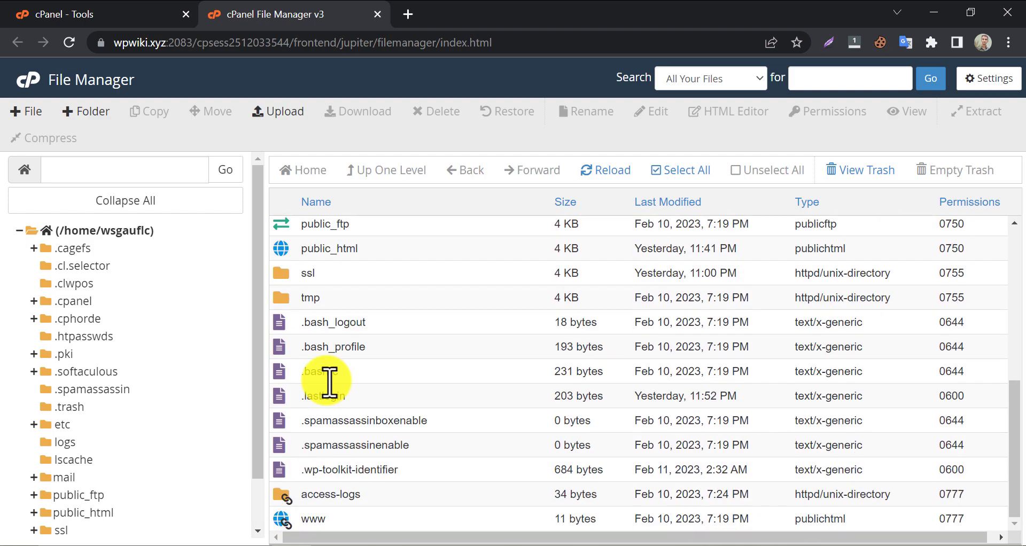
scroll(388, 392, "up", 4)
scroll(390, 389, "up", 2)
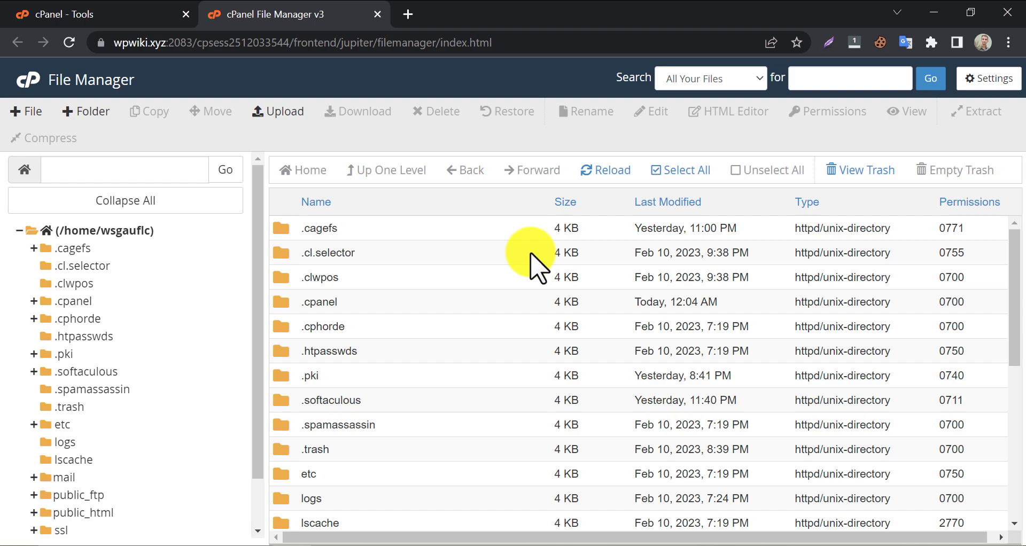
- Select all home directory items, delete them skipping the trash, and reload the listing
left_click(676, 176)
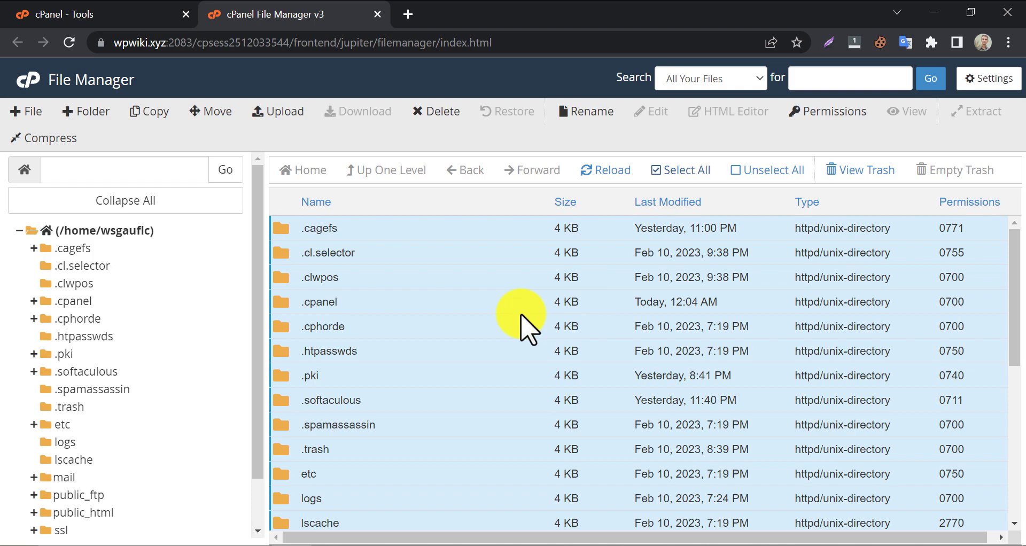
left_click(436, 113)
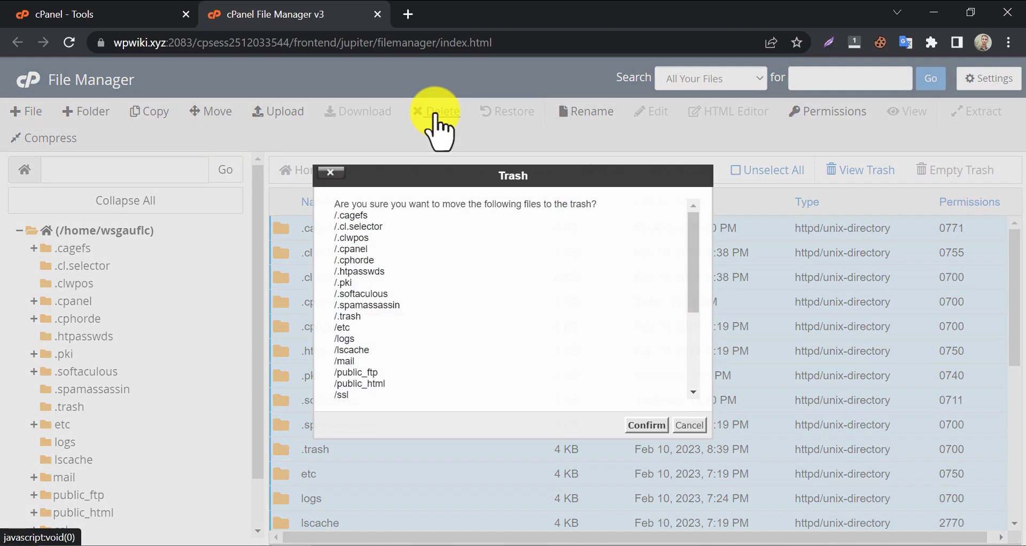
scroll(424, 241, "down", 3)
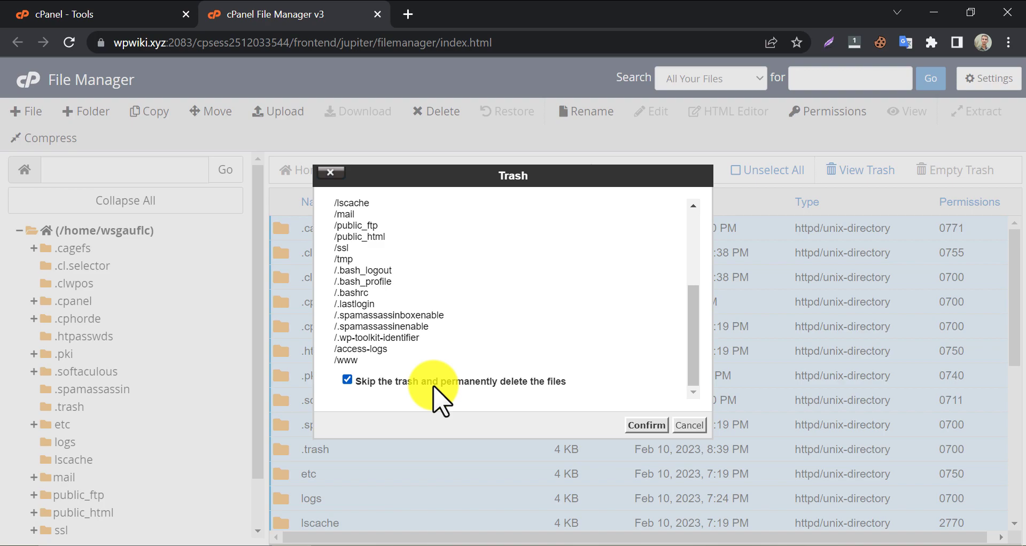
left_click(642, 424)
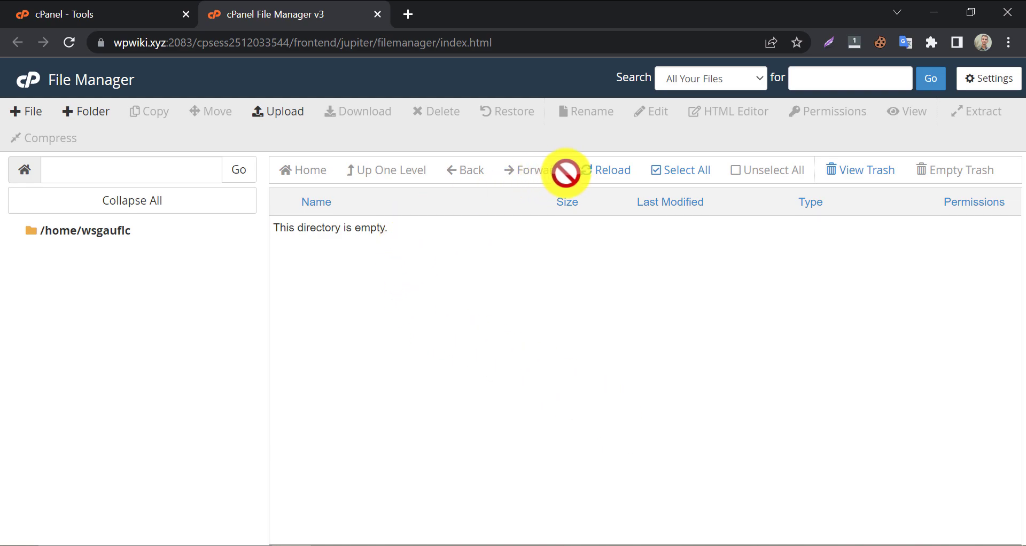
left_click(588, 176)
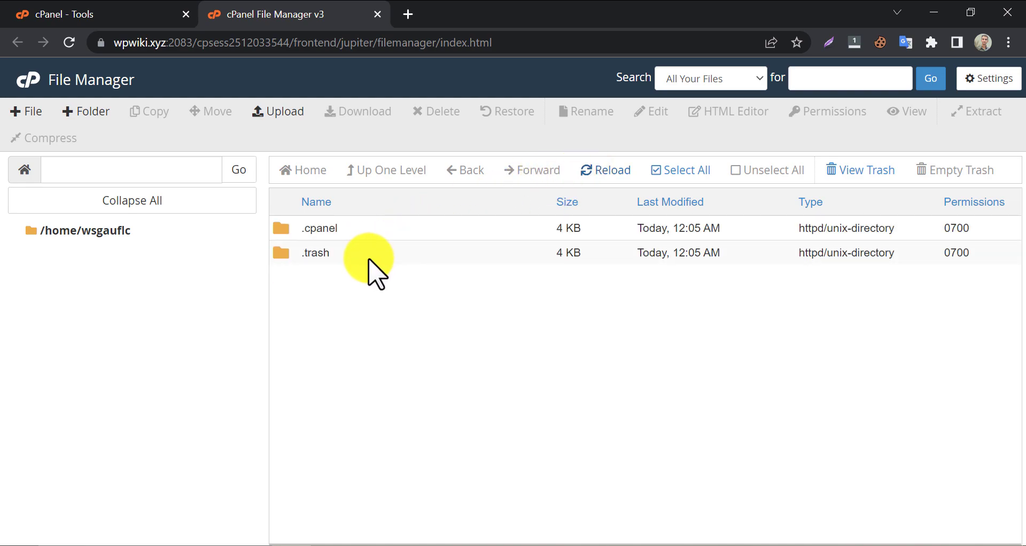
left_click(599, 176)
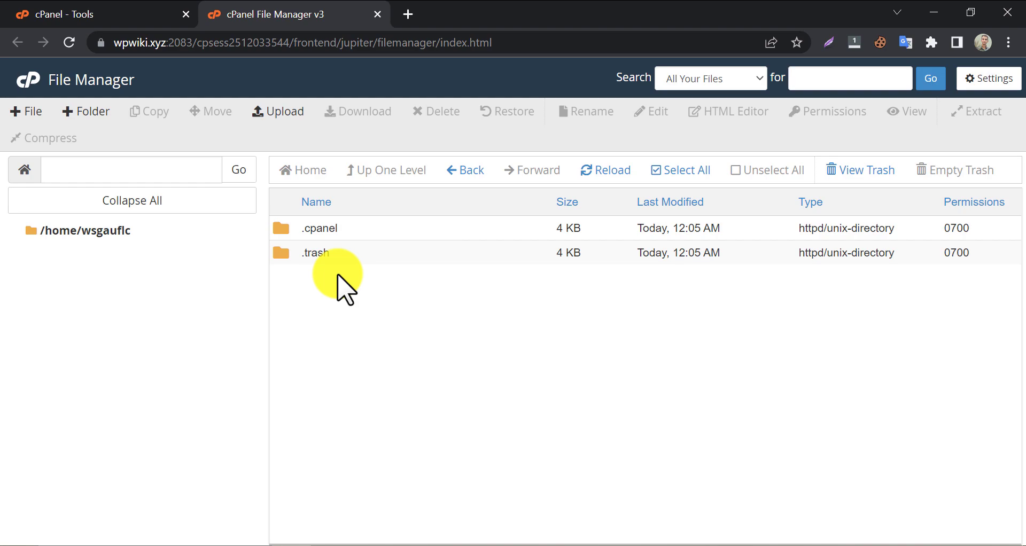
- Upload D:\IDM\cpanel.zip into the home directory /home/wsgauflc
left_click(279, 113)
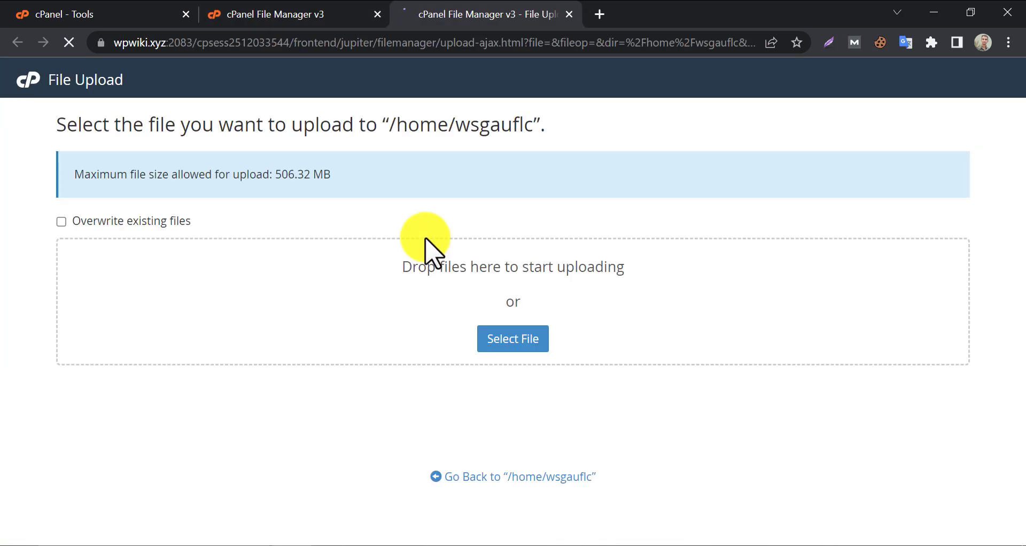
left_click(513, 342)
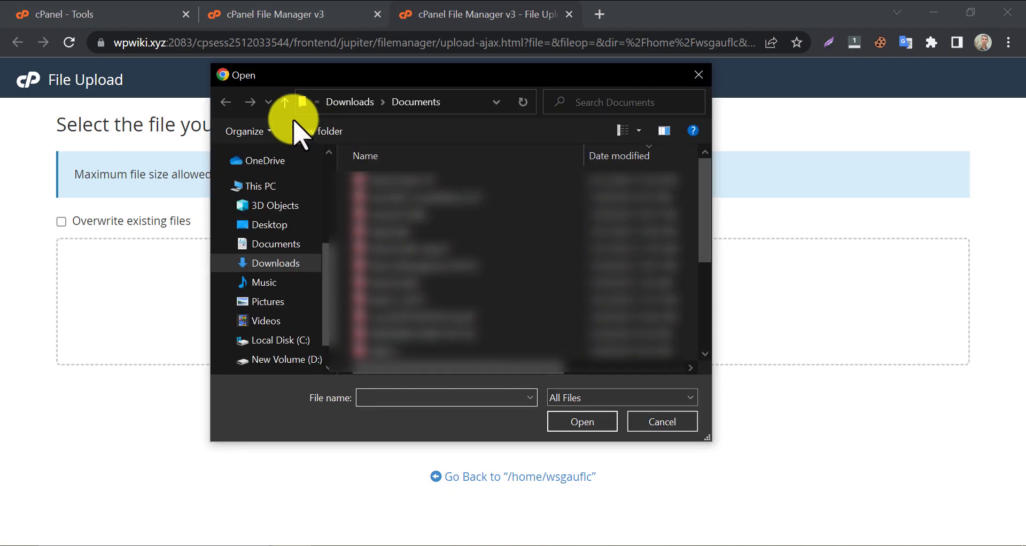
left_click(301, 359)
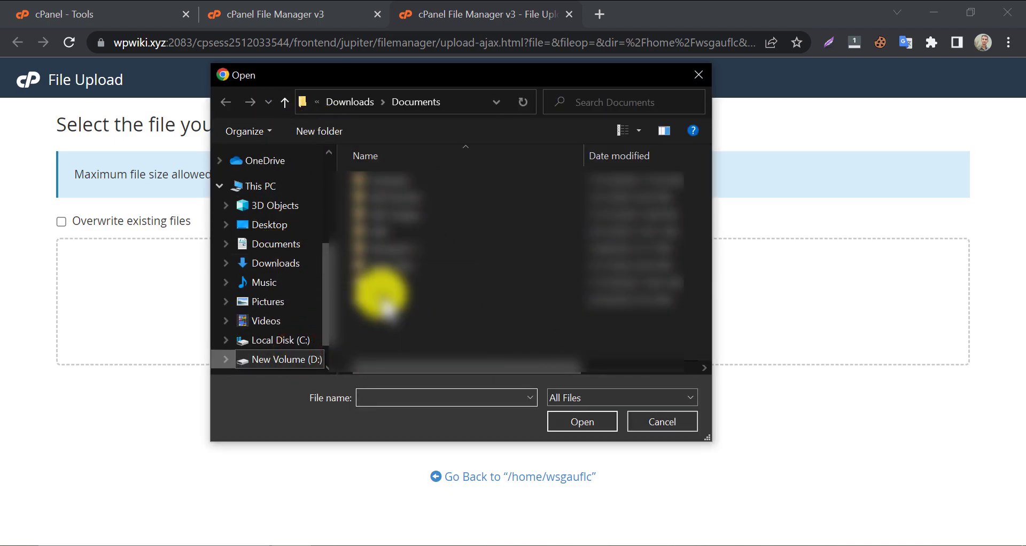
double_click(400, 229)
left_click(392, 266)
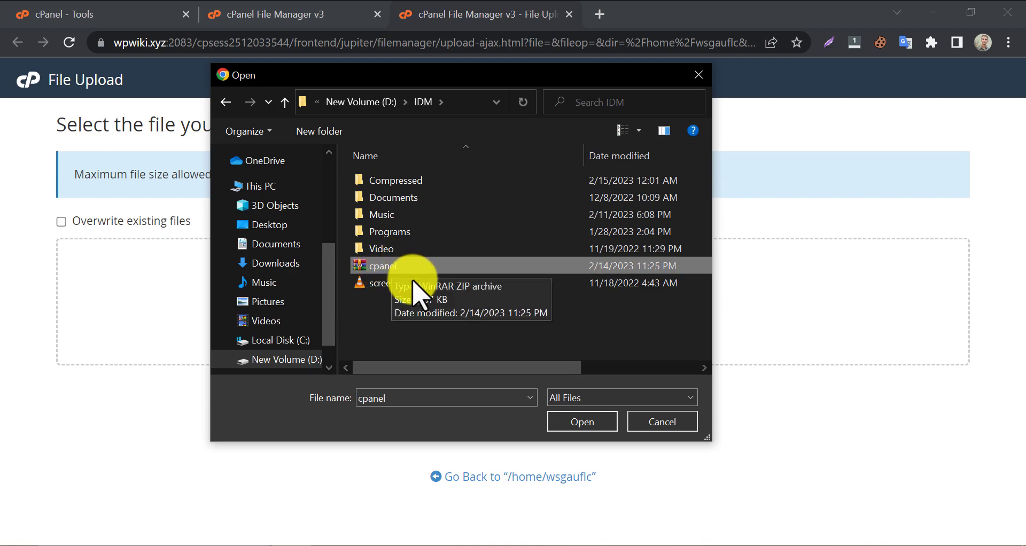
left_click(581, 423)
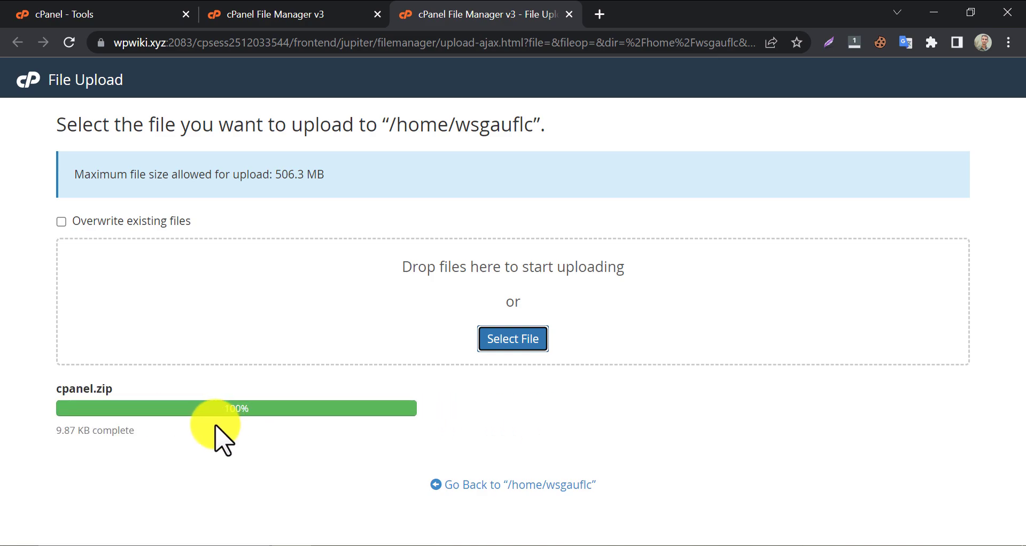
- Extract cpanel.zip into path / of the home directory and close the results
left_click(302, 15)
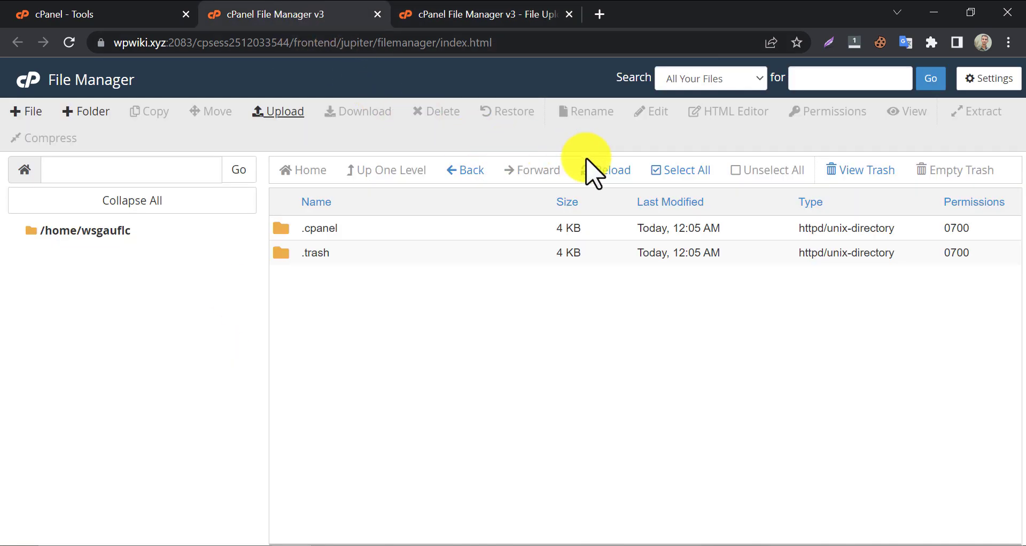
left_click(602, 171)
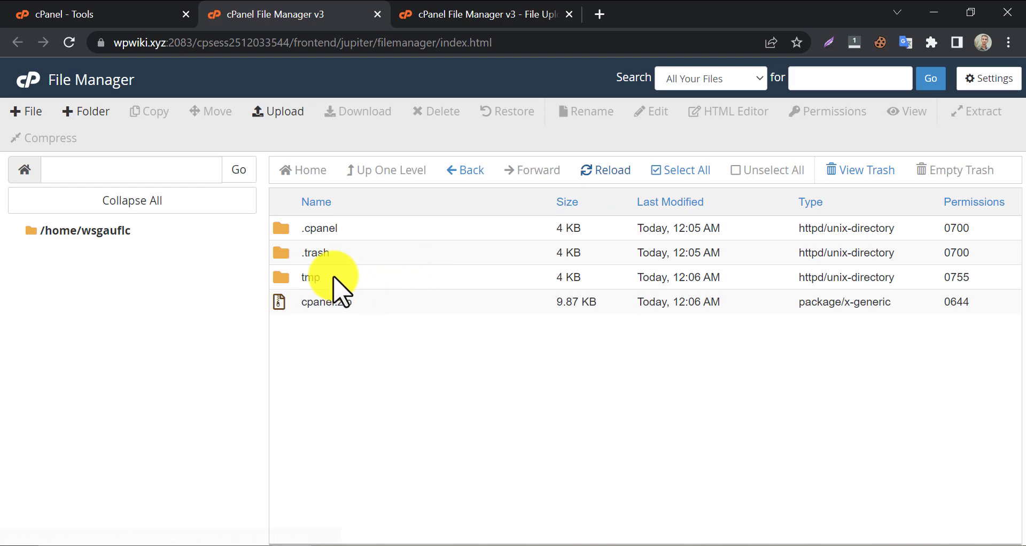
left_click(322, 309)
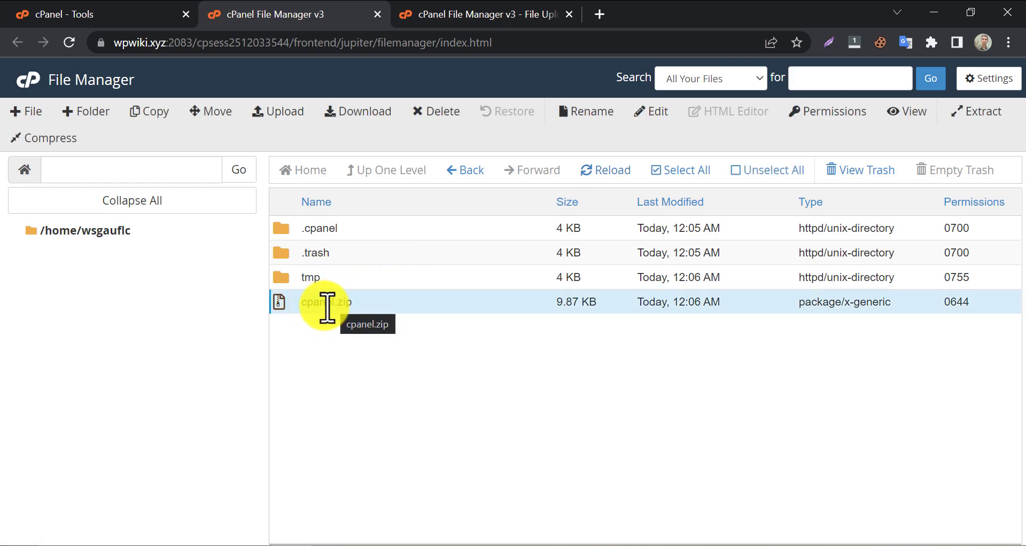
right_click(328, 299)
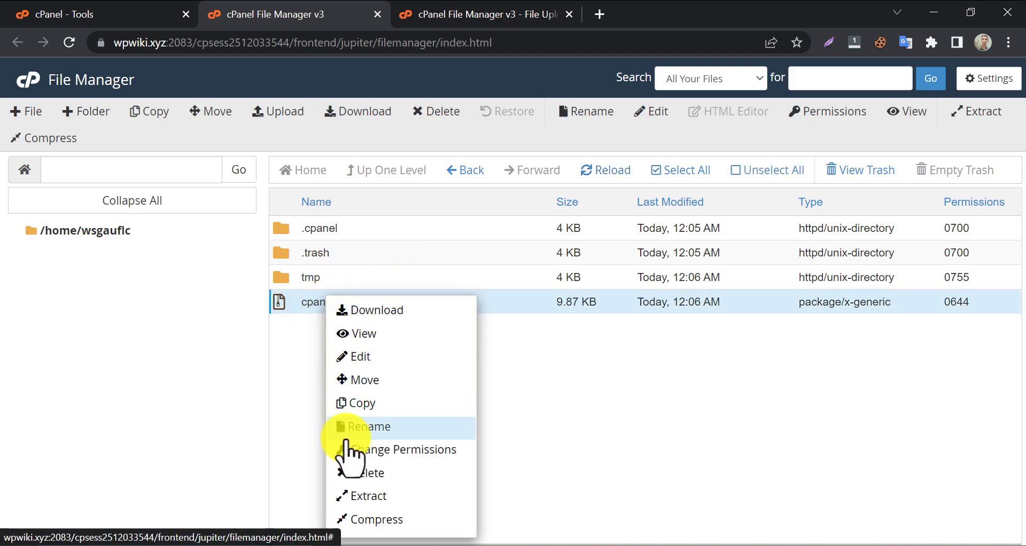
left_click(363, 496)
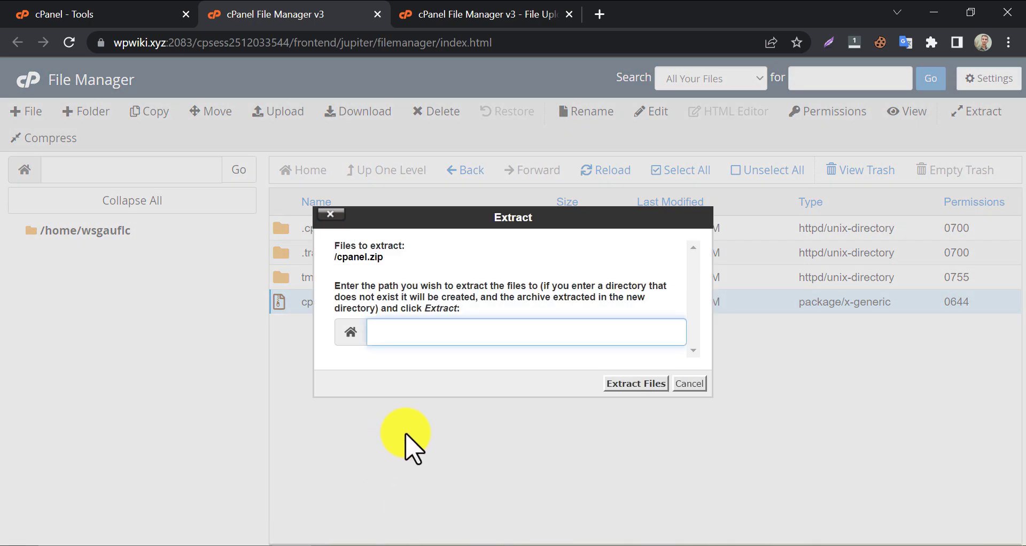
type("/")
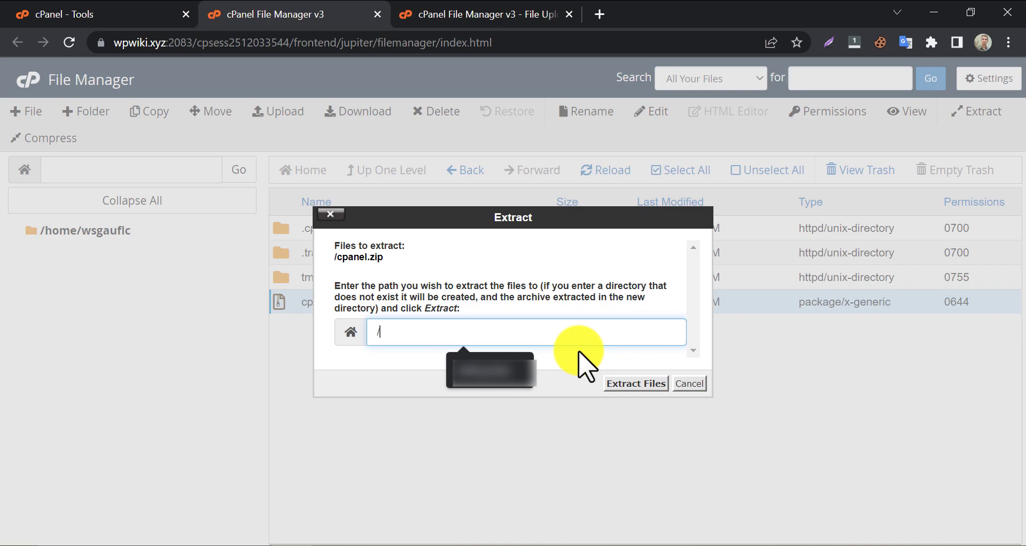
left_click(649, 384)
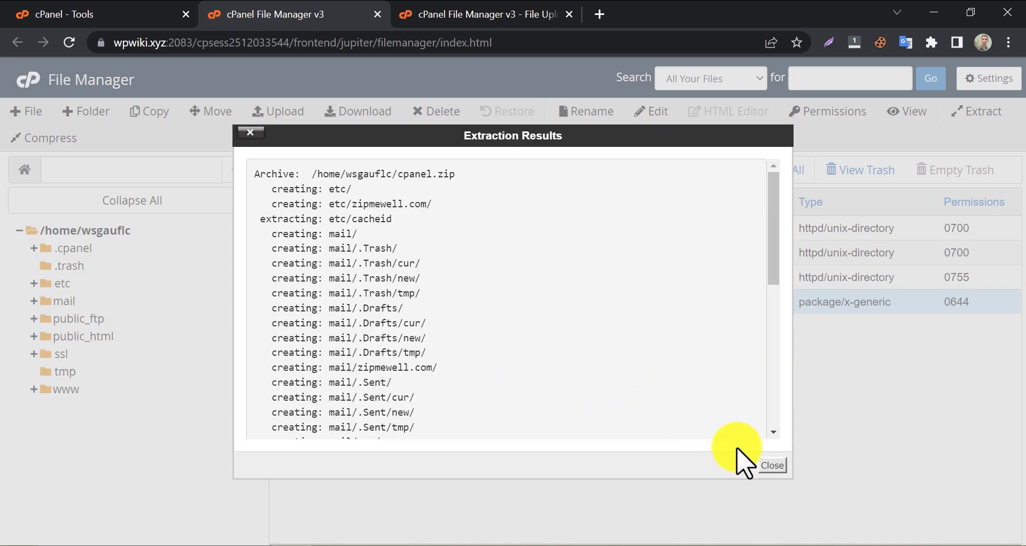
left_click(772, 464)
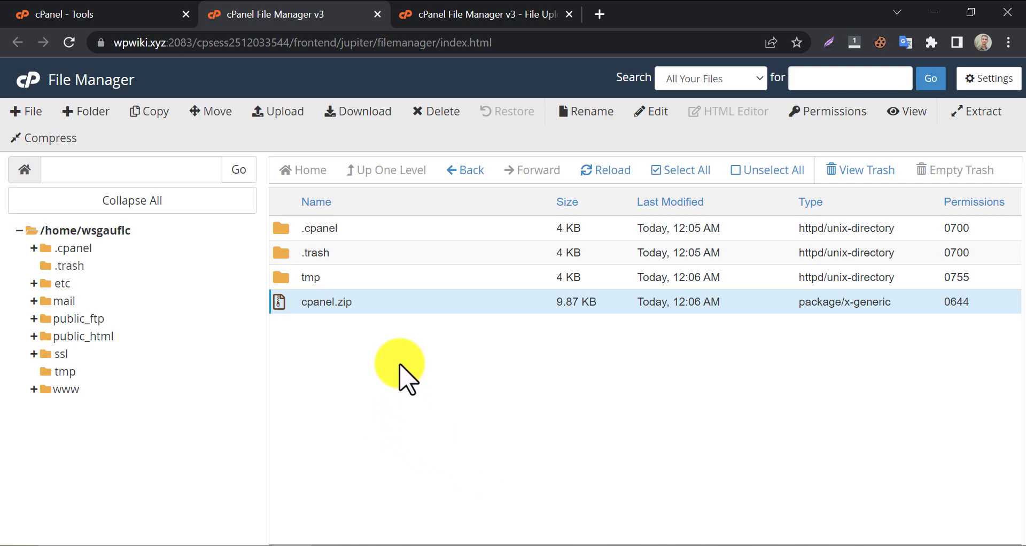
- Reload the listing and check public_html's contents before returning home
left_click(604, 170)
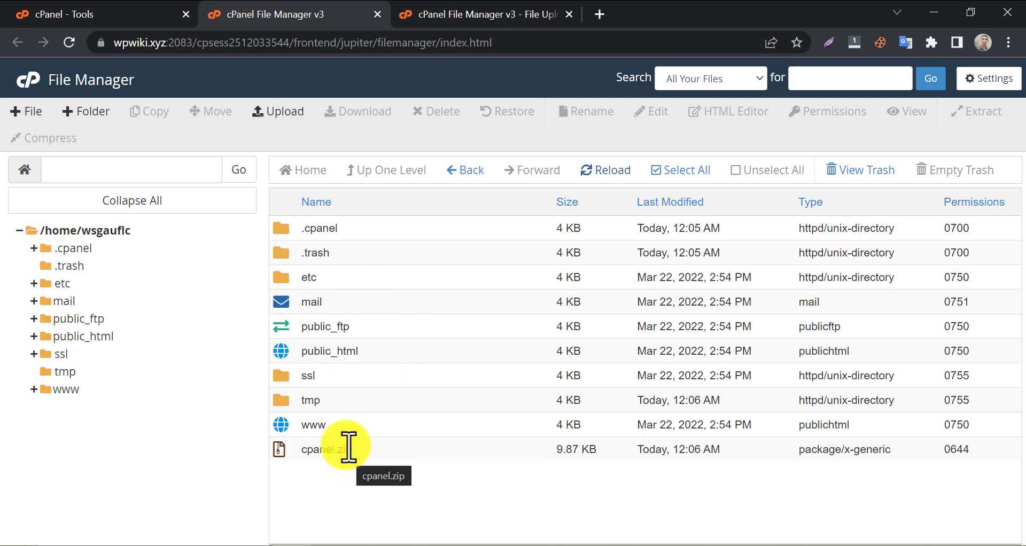
double_click(282, 352)
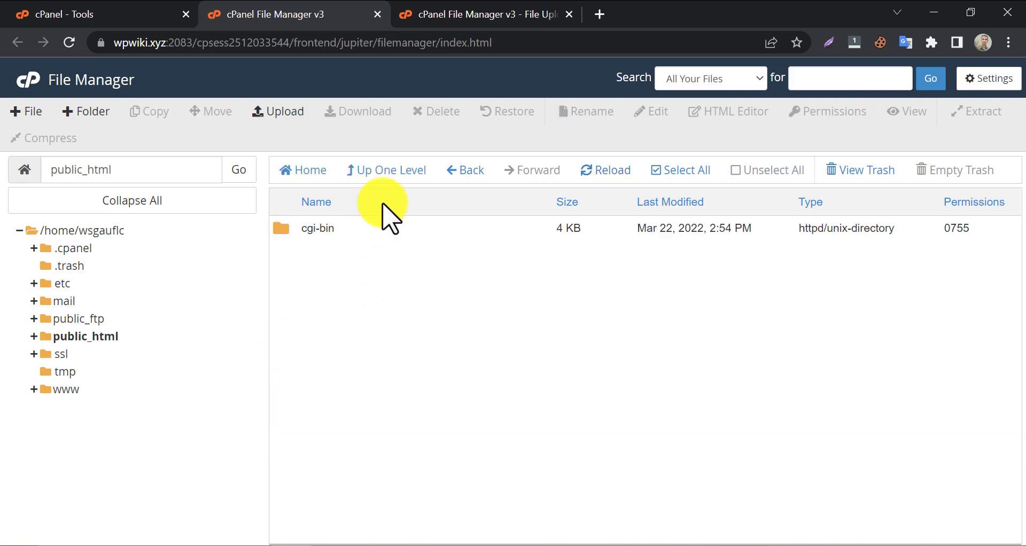
left_click(379, 171)
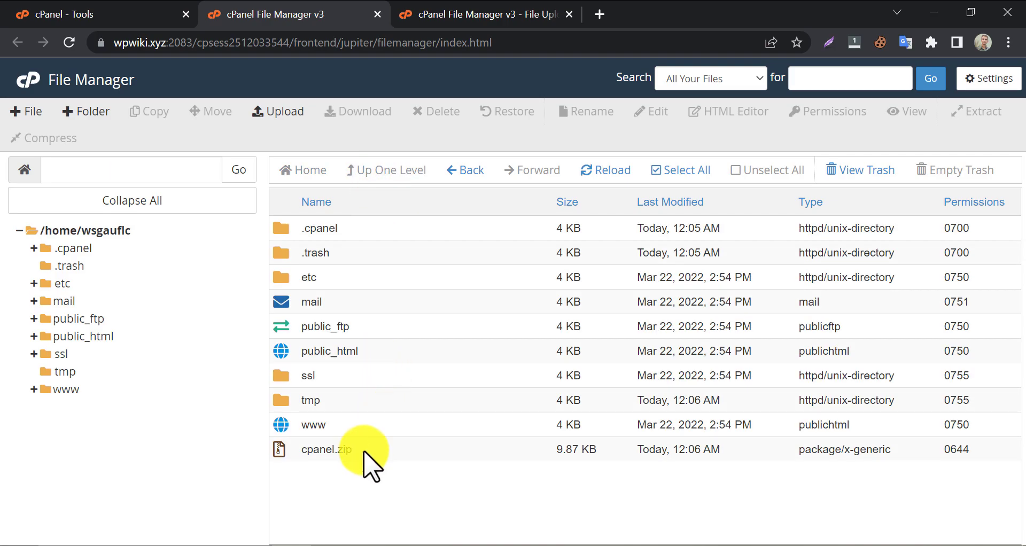
- Delete cpanel.zip from the home directory
left_click(368, 450)
left_click(426, 109)
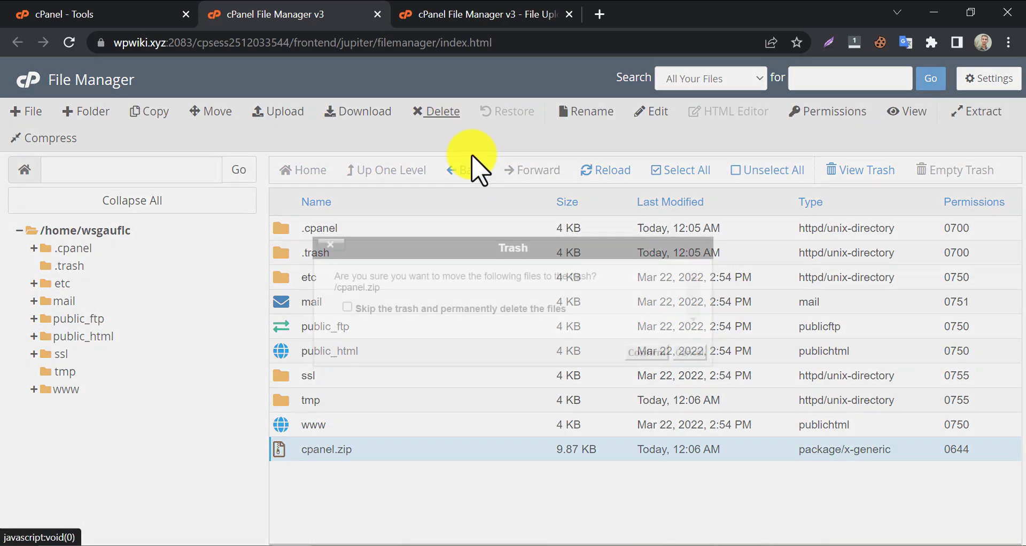
left_click(639, 350)
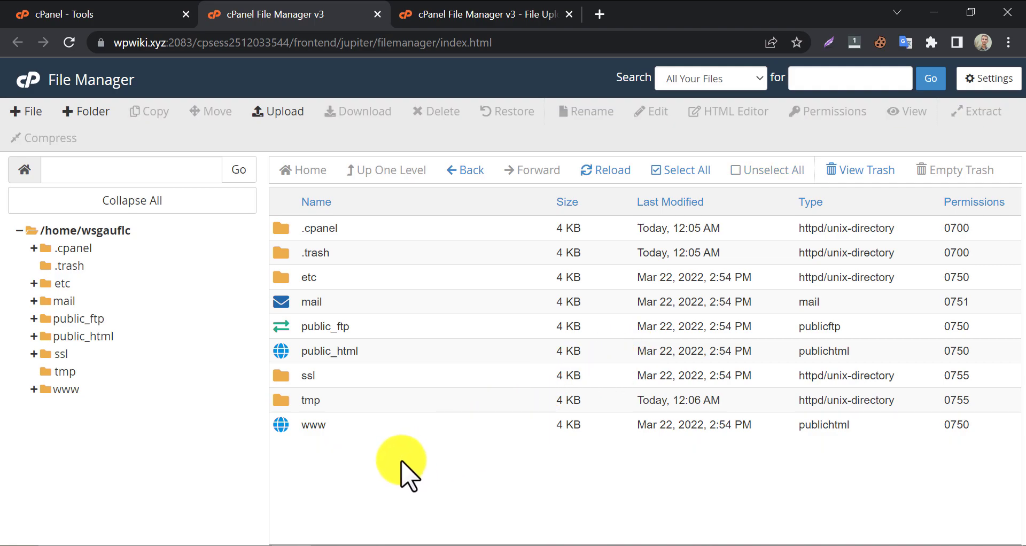